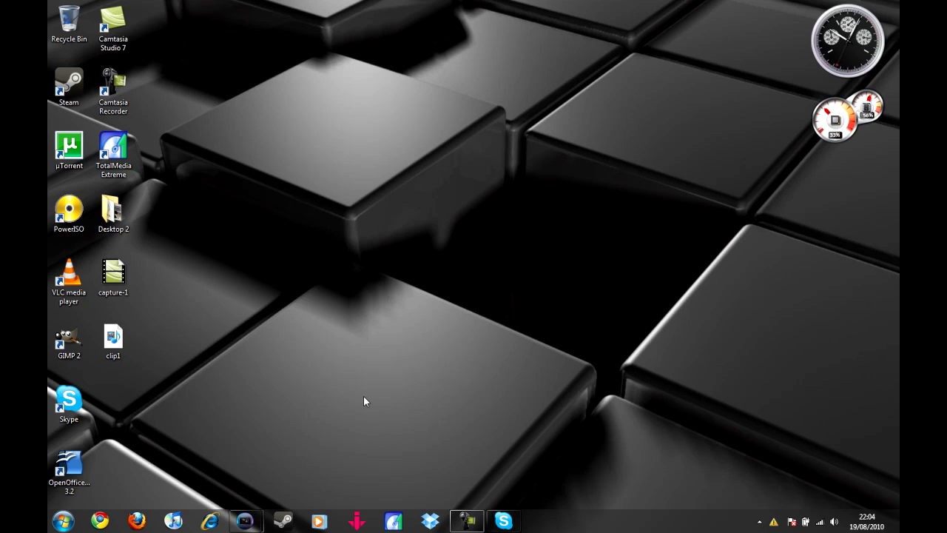
# Step: Bring up the empty 'Untitled - Vegas Pro 9.0' project window from its taskbar preview
pyautogui.moveTo(244, 520)
pyautogui.click(352, 470)
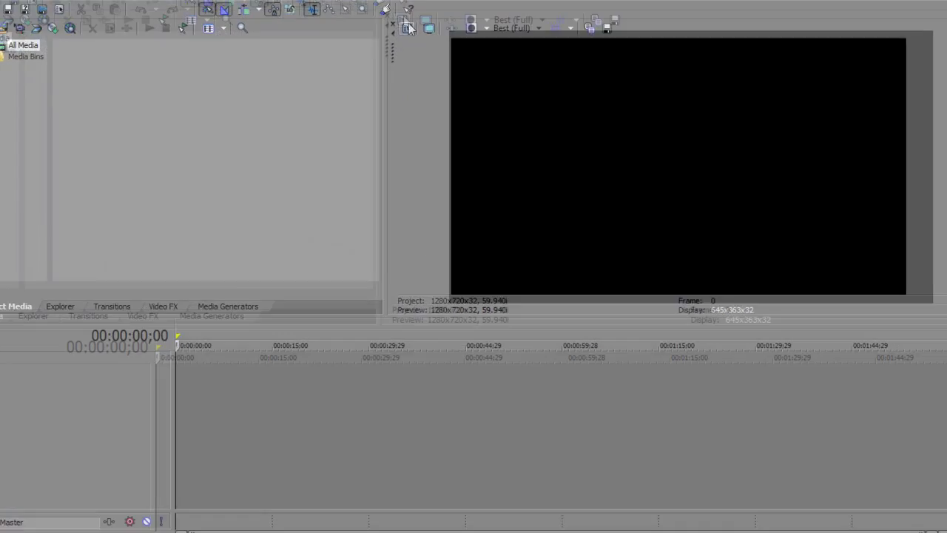
pyautogui.hotkey('alt', 'Return')
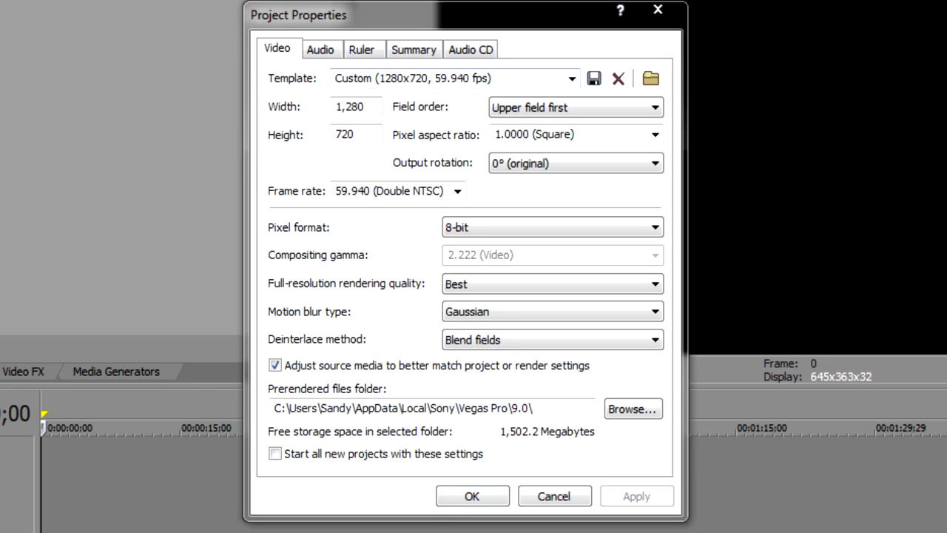
pyautogui.click(493, 497)
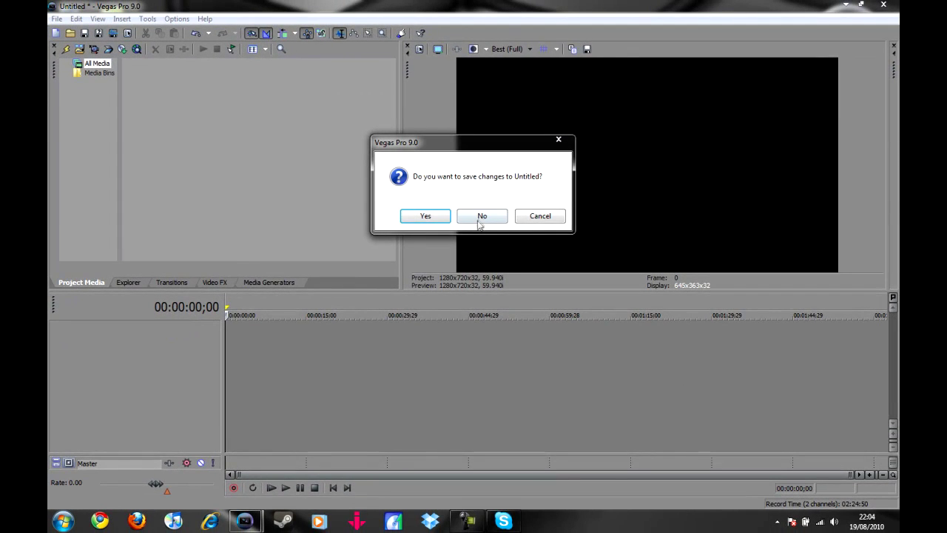
# Step: Discard the untitled project without saving and open the gameplay clip's context menu in tutorial vid.veg
pyautogui.click(480, 217)
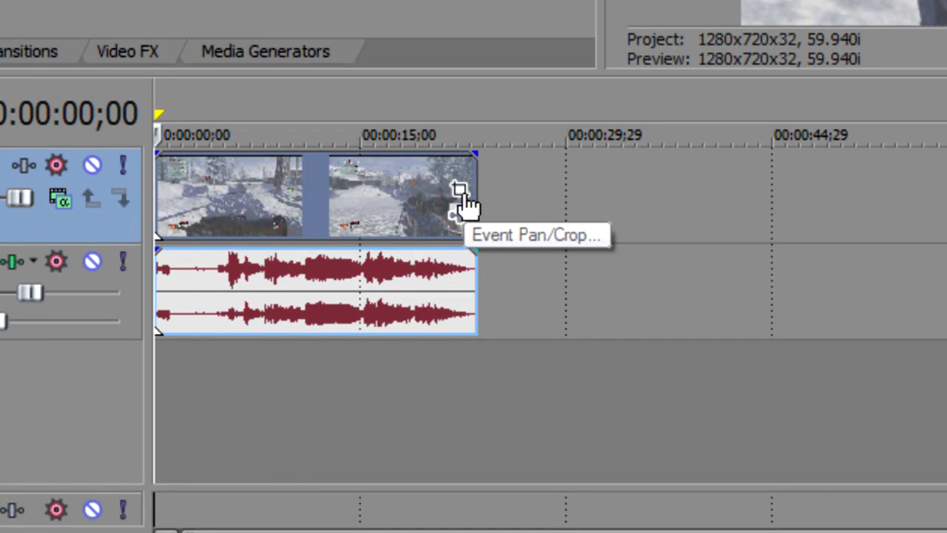
pyautogui.rightClick(400, 202)
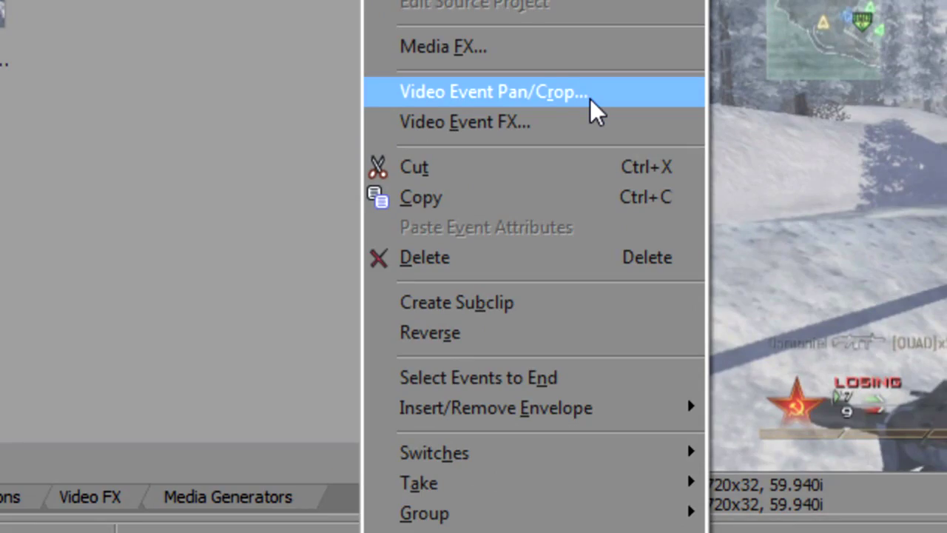
# Step: Crop the gameplay clip's frame to 1,268.9 x 712.6 in Video Event Pan/Crop
pyautogui.click(589, 101)
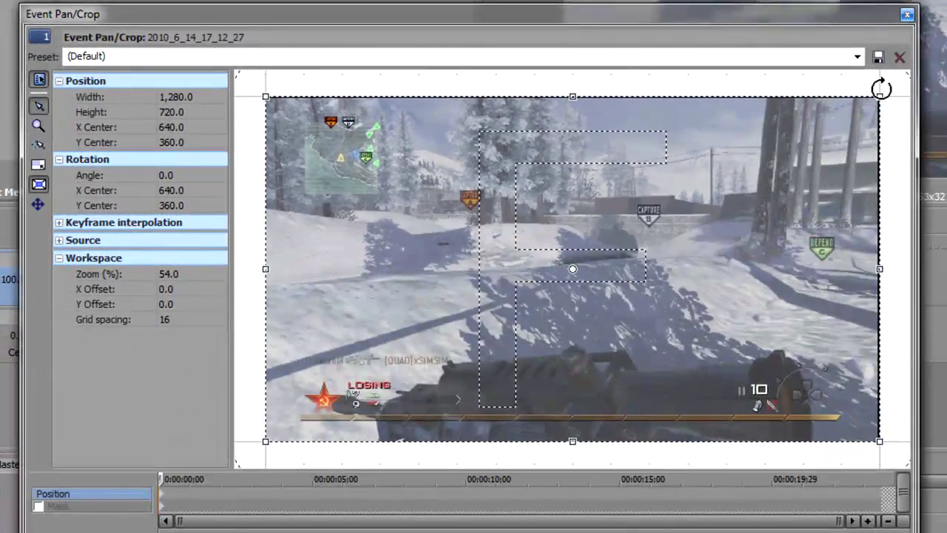
pyautogui.moveTo(881, 95); pyautogui.dragTo(877, 96)
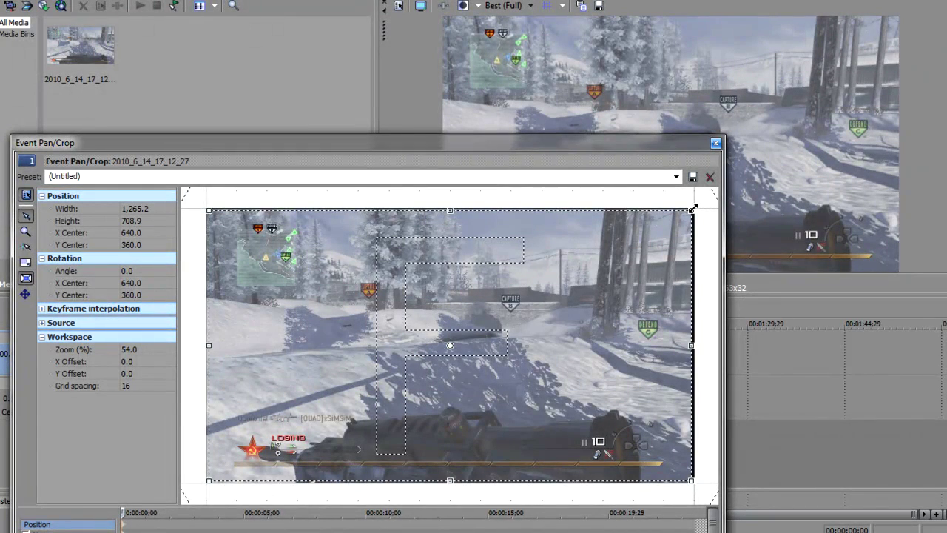
pyautogui.moveTo(692, 209); pyautogui.dragTo(694, 208)
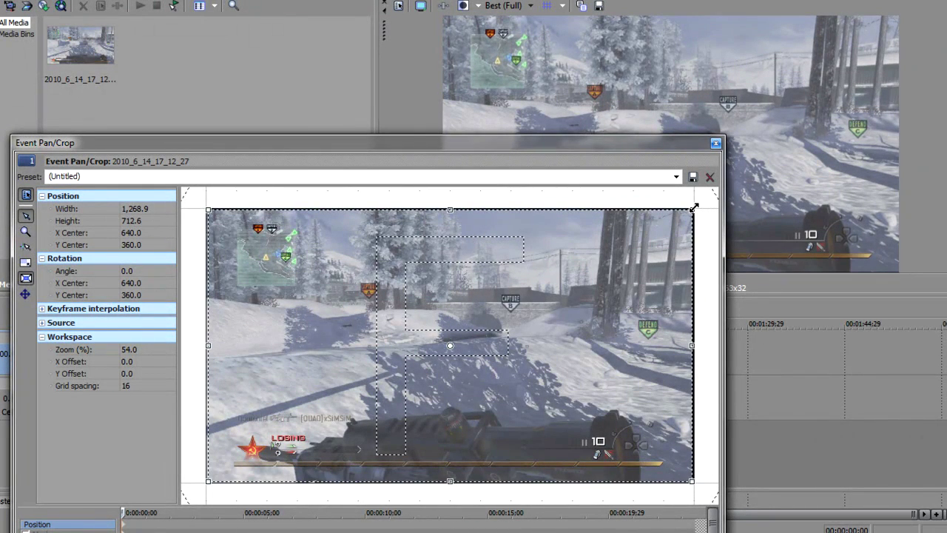
# Step: Save that framing as the pan/crop preset 'preset 1' and close the window
pyautogui.click(669, 177)
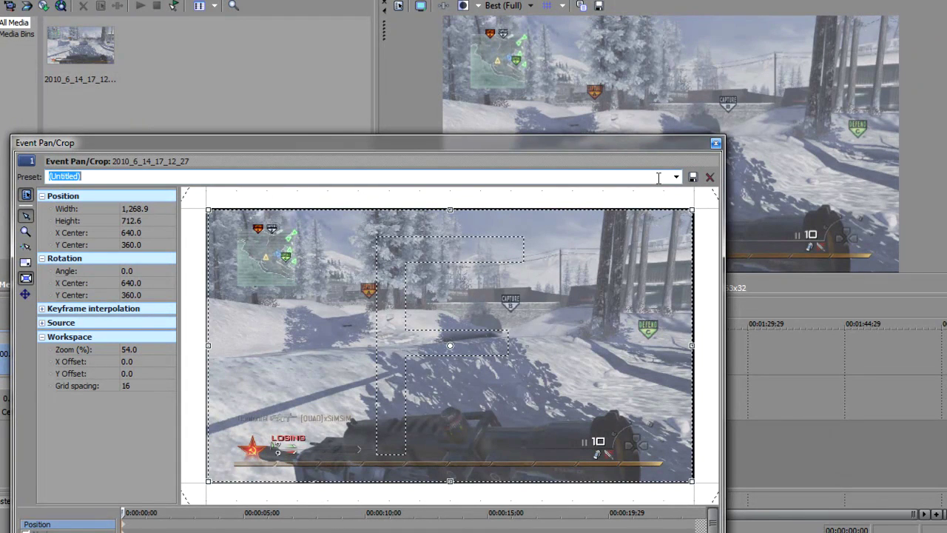
pyautogui.write('preset 1')
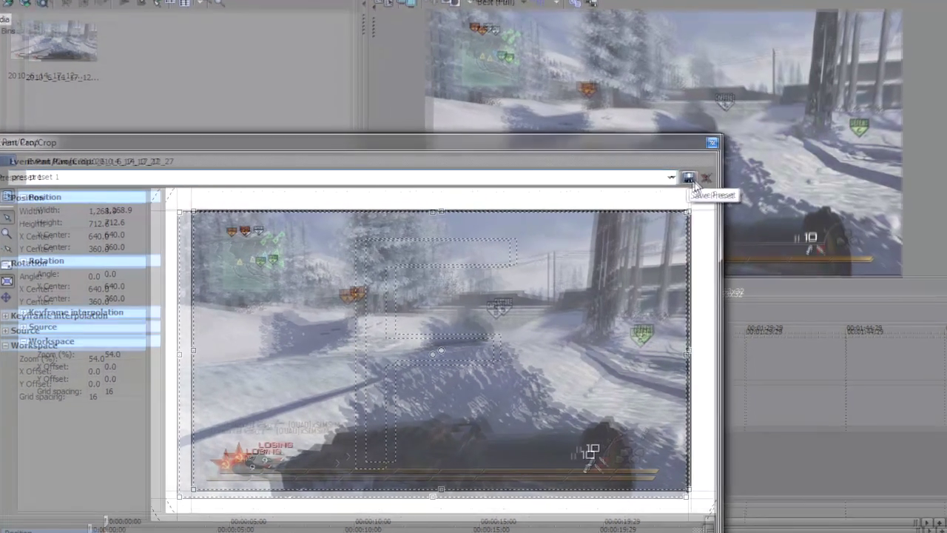
pyautogui.click(640, 185)
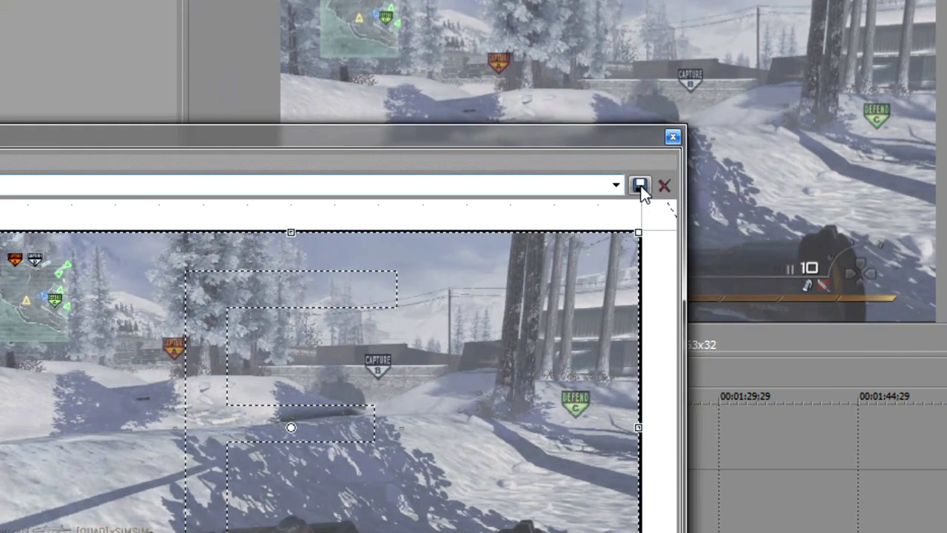
pyautogui.click(671, 138)
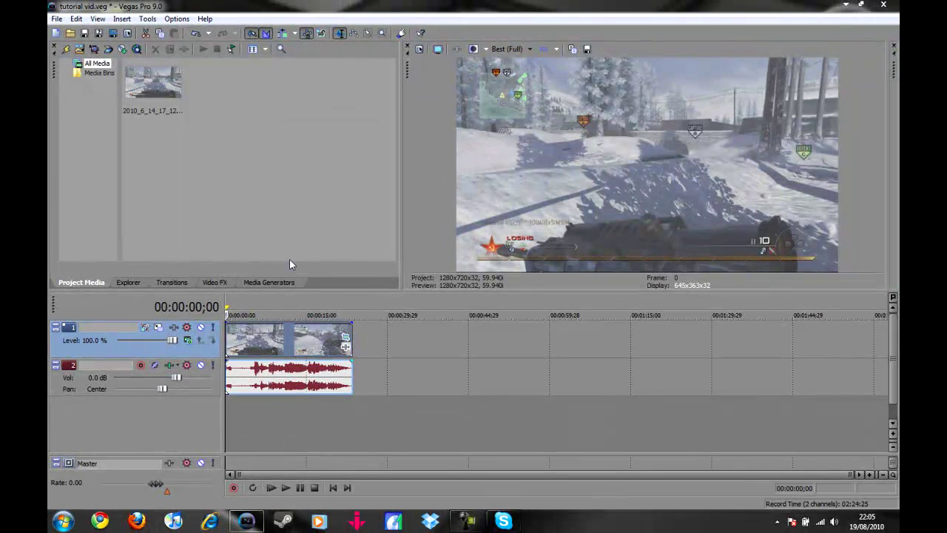
pyautogui.rightClick(304, 351)
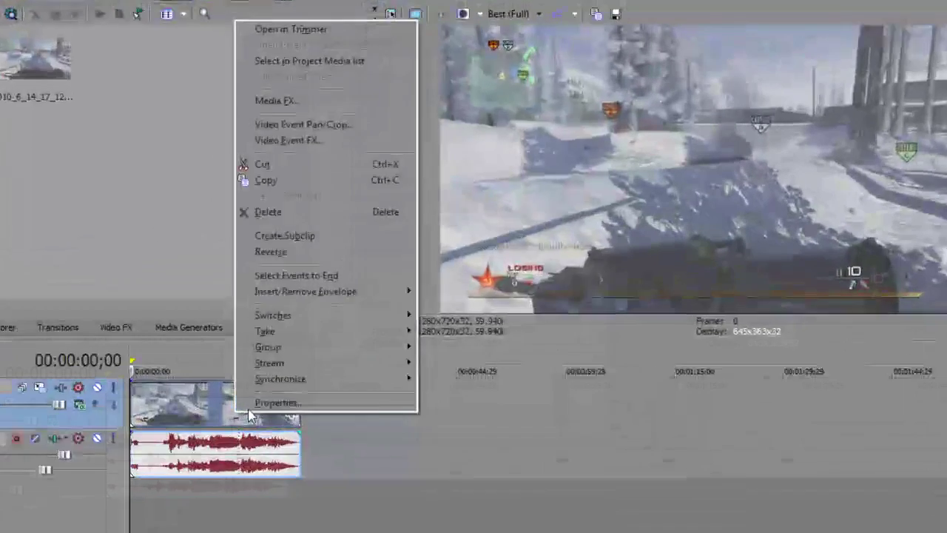
pyautogui.click(314, 331)
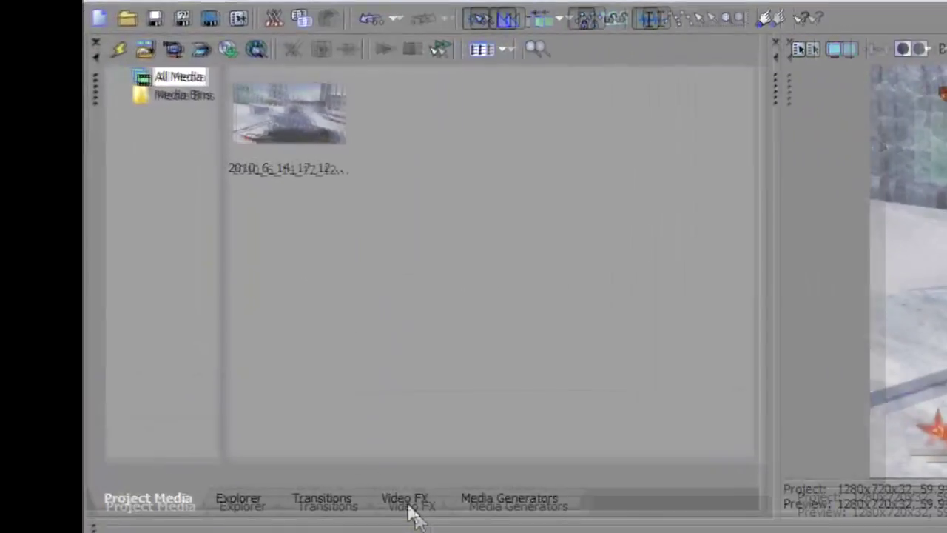
# Step: Drop the Color Corrector 'Studio RGB to Computer RGB' preset from Video FX onto the gameplay clip
pyautogui.click(215, 281)
pyautogui.click(197, 273)
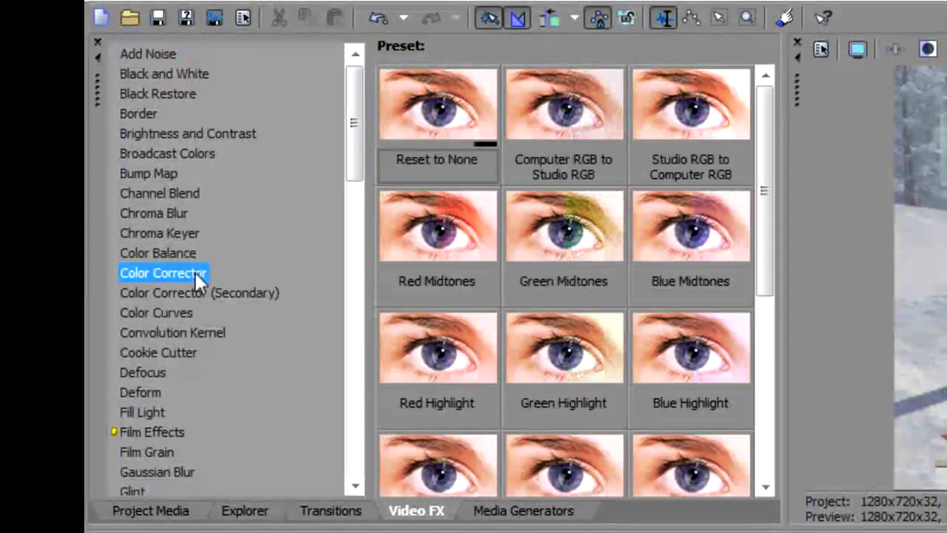
pyautogui.click(683, 133)
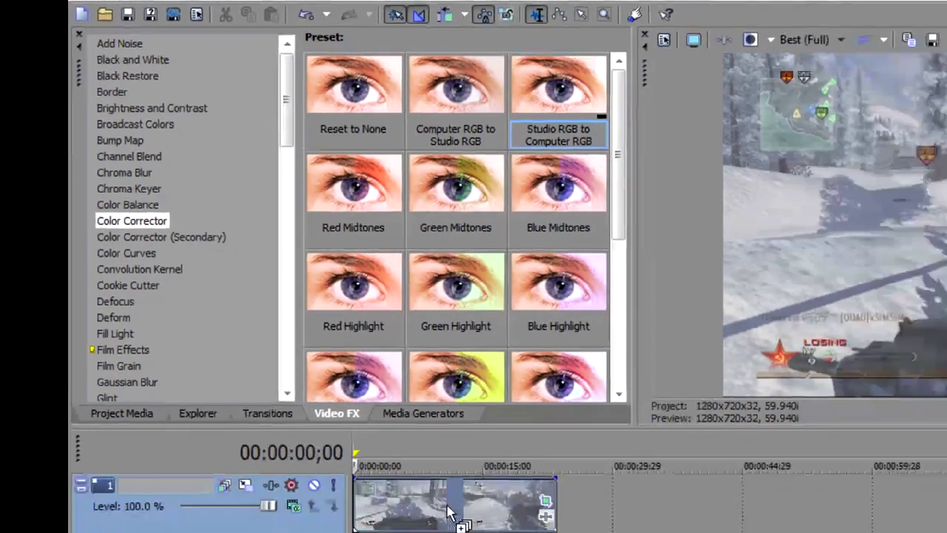
pyautogui.moveTo(449, 510); pyautogui.dragTo(449, 510)
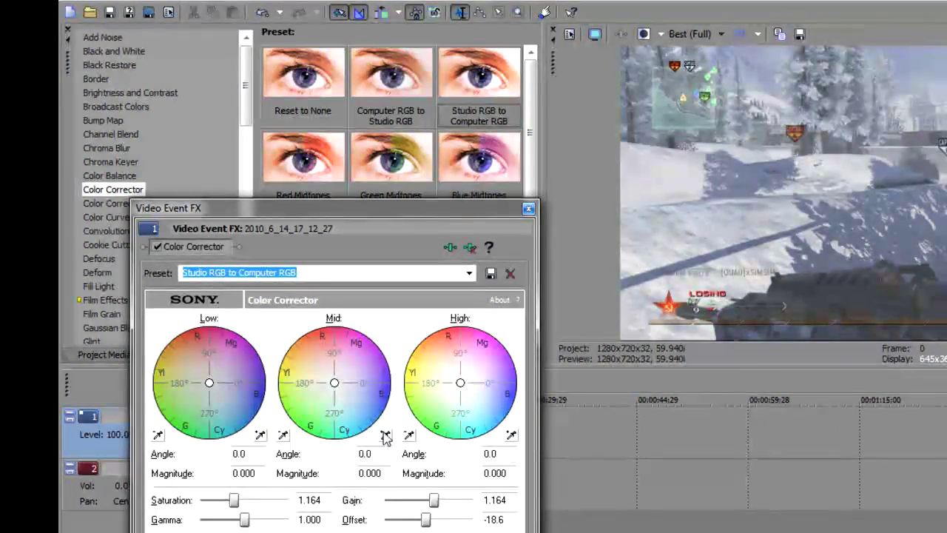
pyautogui.click(528, 209)
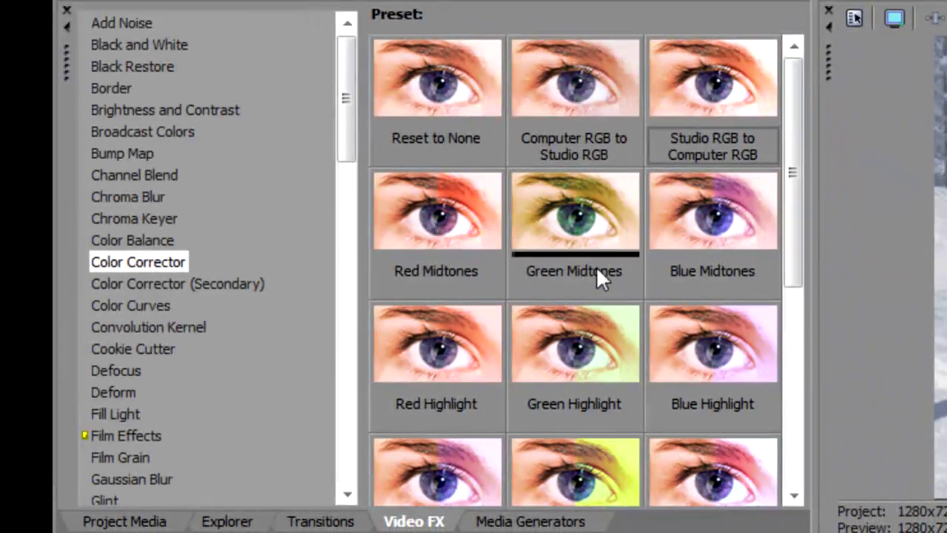
# Step: Add Color Curves to the clip and drag its points into an S-shaped contrast curve
pyautogui.click(132, 306)
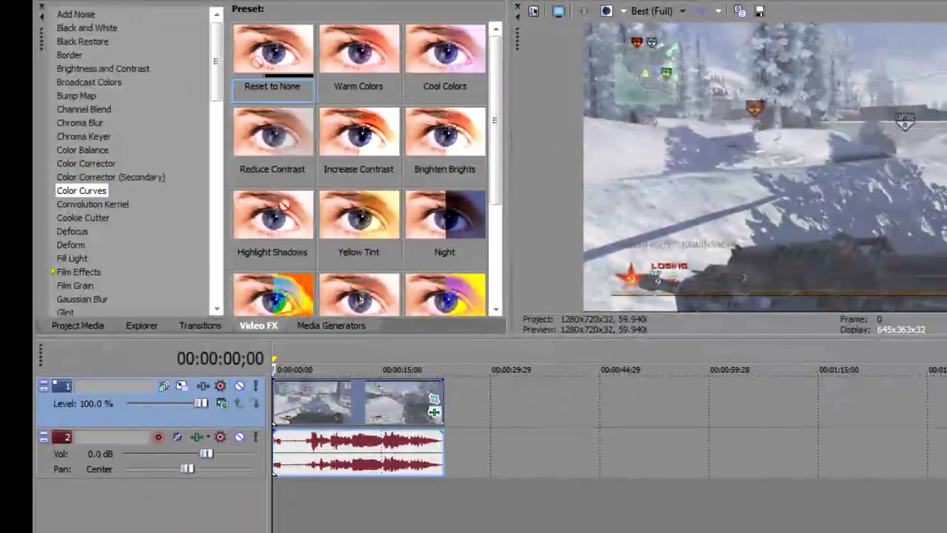
pyautogui.moveTo(272, 59); pyautogui.dragTo(329, 409)
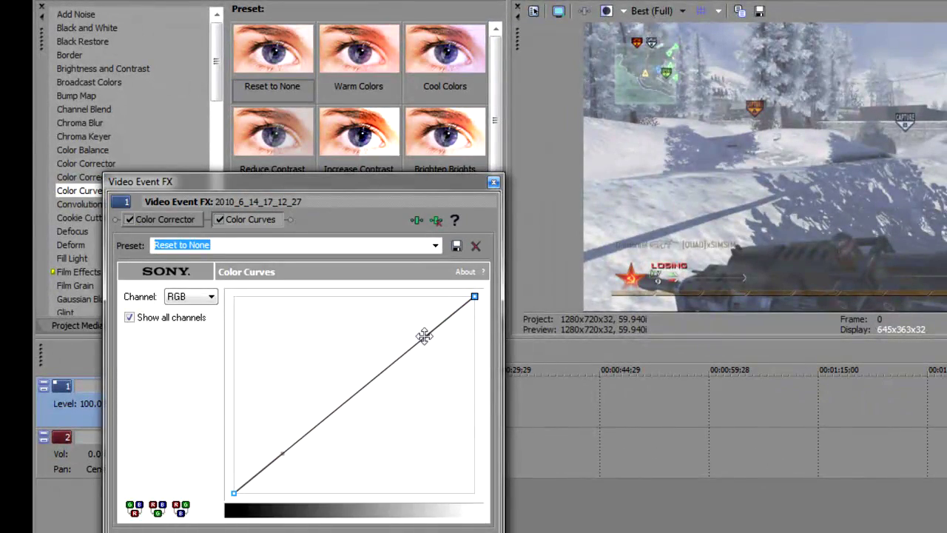
pyautogui.moveTo(422, 334); pyautogui.dragTo(380, 297)
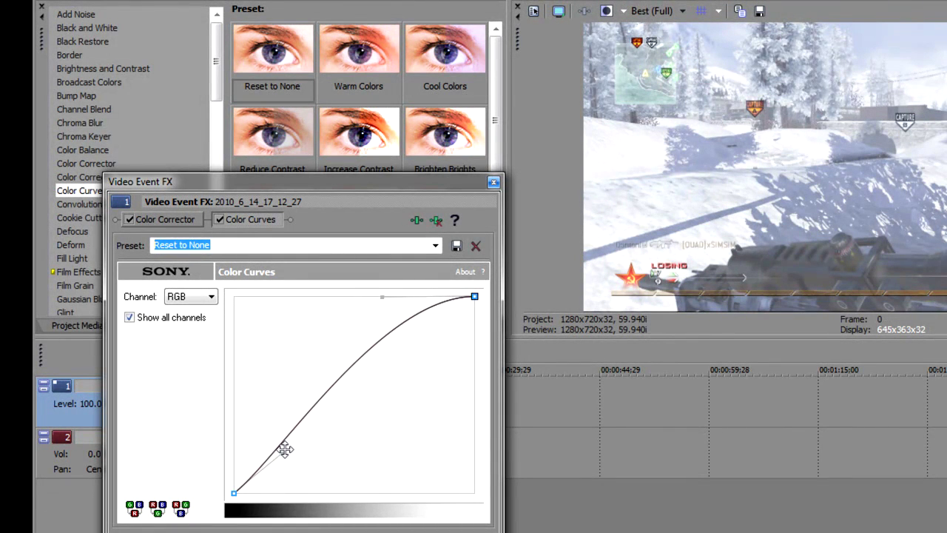
pyautogui.moveTo(282, 453); pyautogui.dragTo(317, 492)
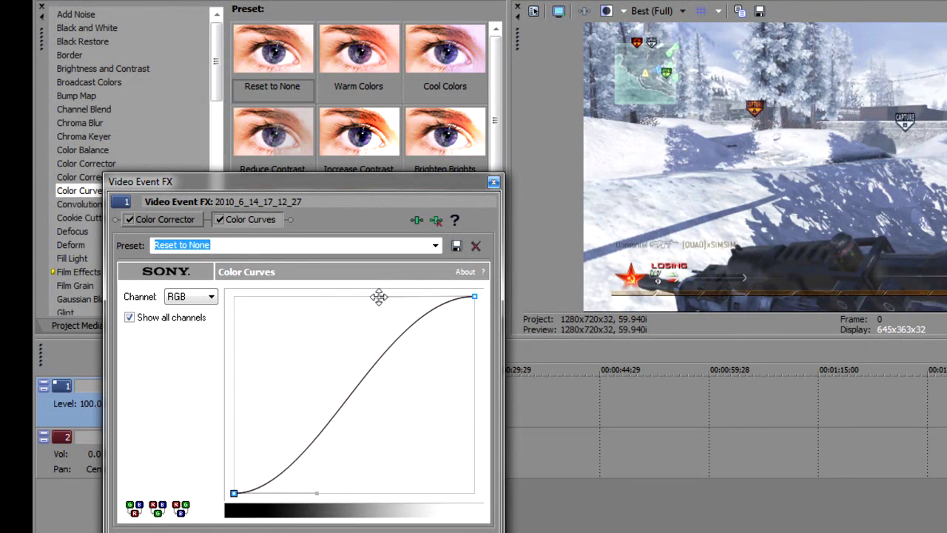
pyautogui.moveTo(382, 297); pyautogui.dragTo(371, 297)
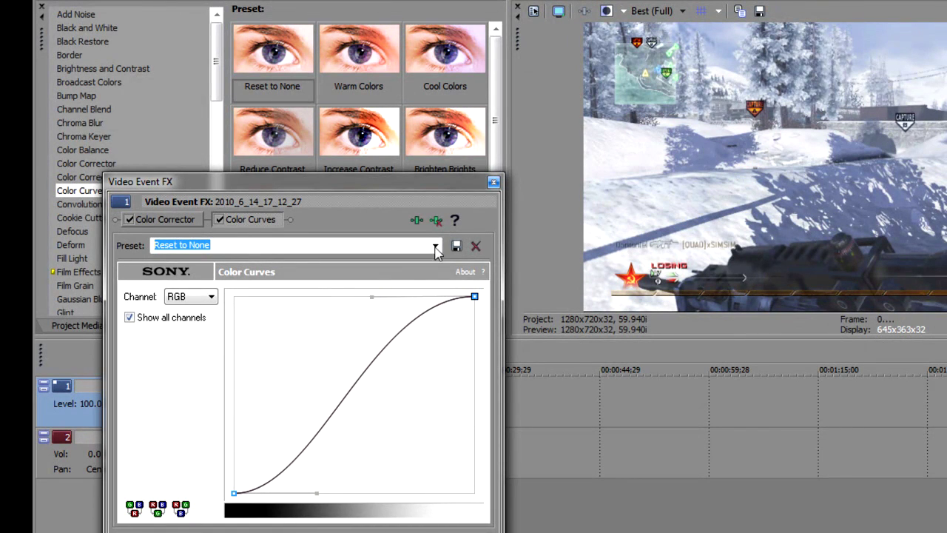
pyautogui.click(493, 182)
# Step: Toggle Split Screen View on and off to compare the corrected clip with the original
pyautogui.click(606, 13)
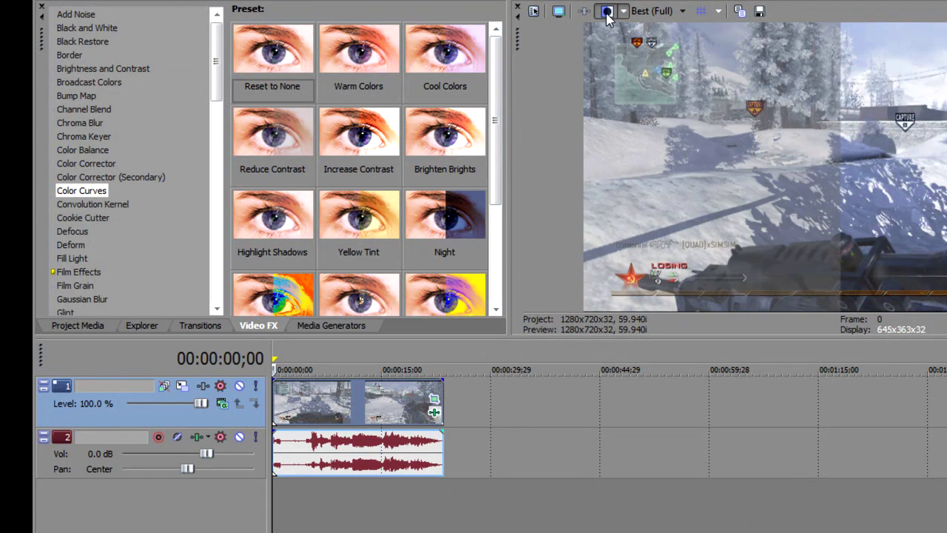
pyautogui.click(605, 12)
pyautogui.click(606, 13)
pyautogui.click(606, 13)
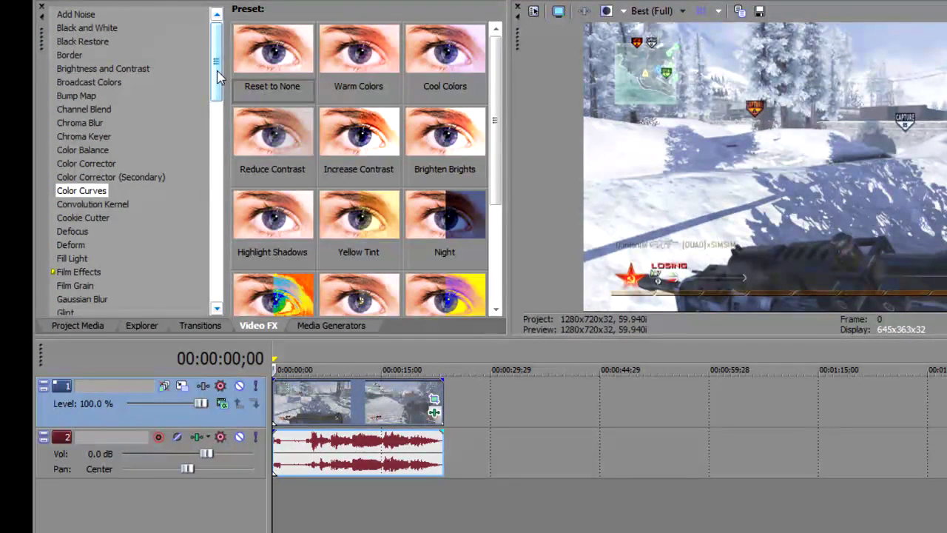
# Step: Apply the Sharpen 'Reset to None' preset (Amount 0.000) to the gameplay clip after Color Curves
pyautogui.moveTo(217, 76); pyautogui.dragTo(218, 276)
pyautogui.click(73, 172)
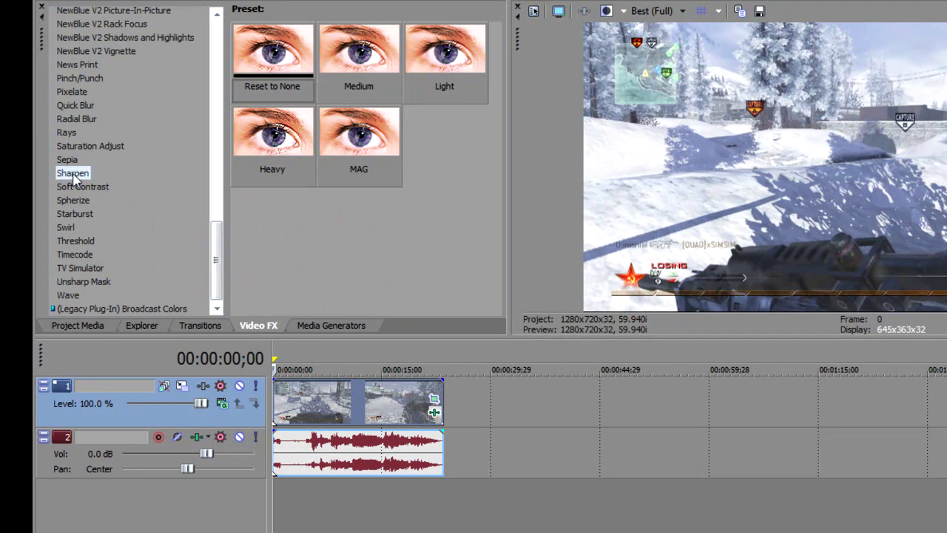
pyautogui.moveTo(243, 64); pyautogui.dragTo(323, 401)
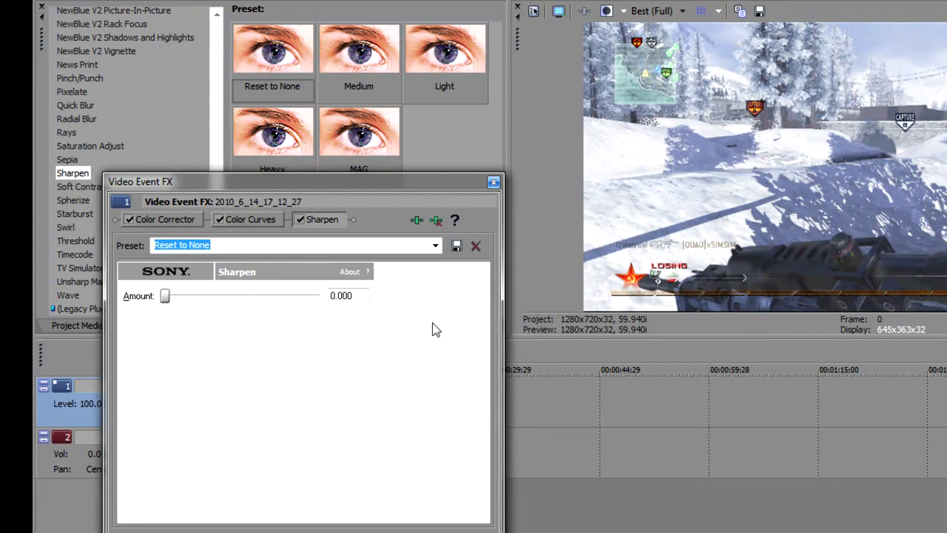
pyautogui.click(493, 182)
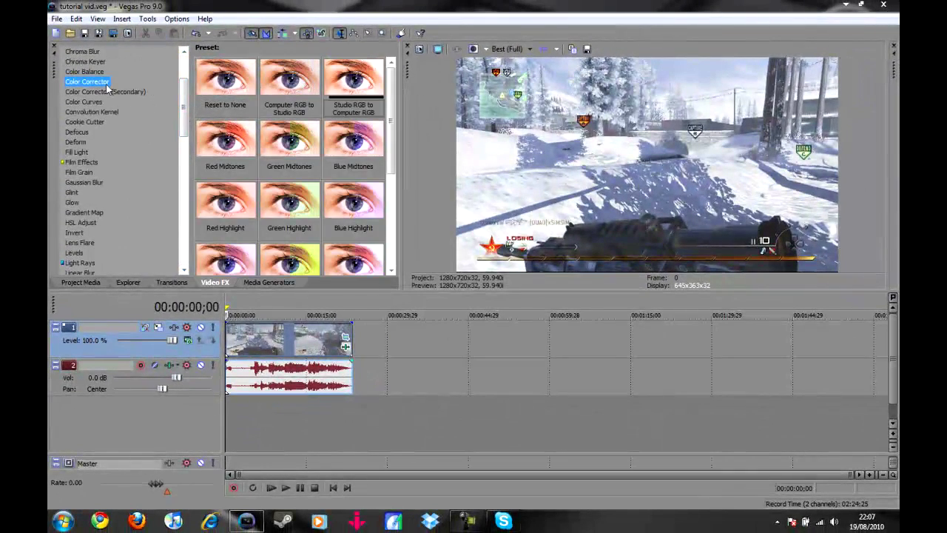
# Step: Apply the Color Corrector's Blue Highlight preset to the gameplay clip
pyautogui.moveTo(391, 122); pyautogui.dragTo(395, 164)
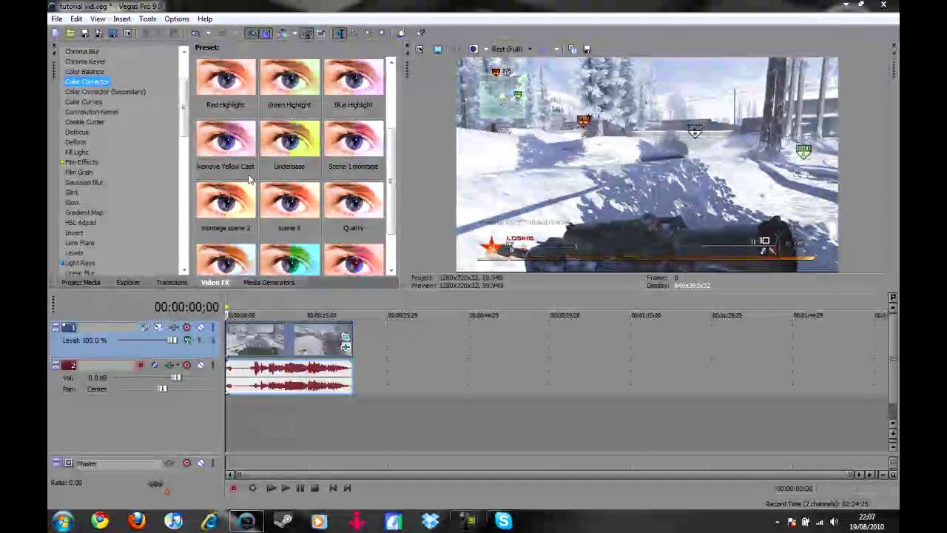
pyautogui.click(354, 78)
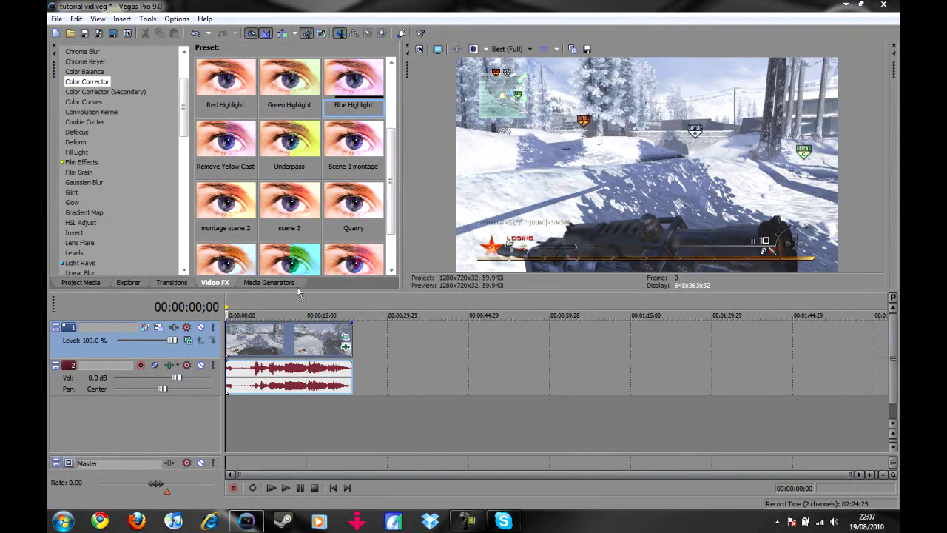
pyautogui.moveTo(298, 292); pyautogui.dragTo(281, 353)
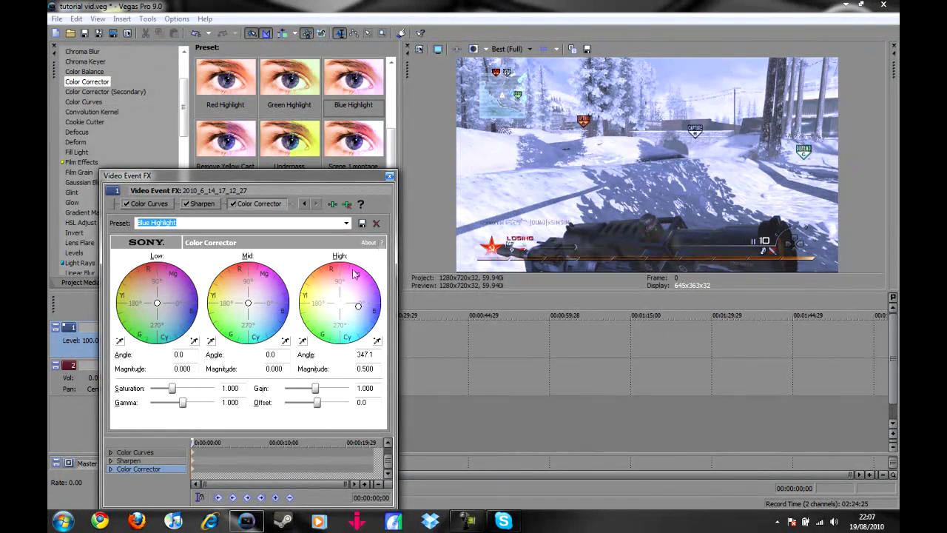
pyautogui.click(389, 177)
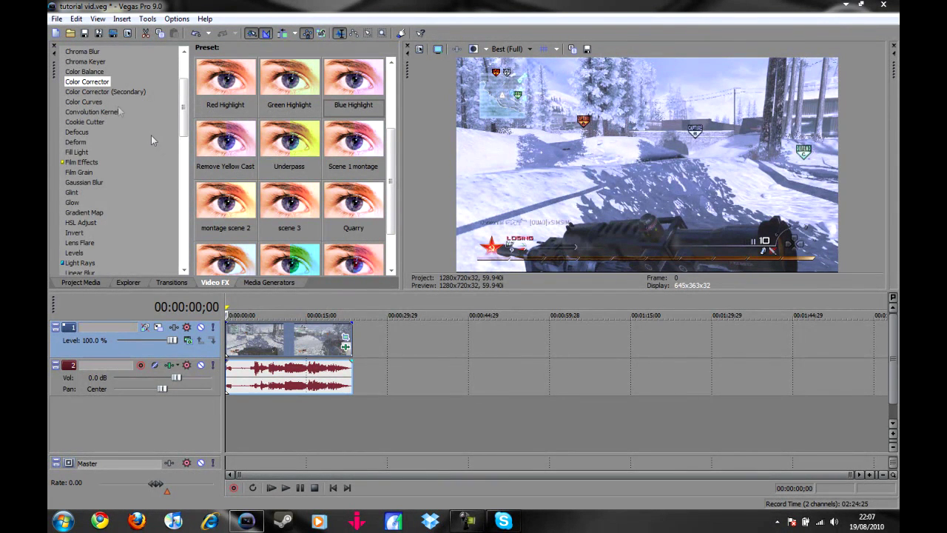
pyautogui.click(56, 19)
# Step: Set Render As to MainConcept AVC/AAC Super HD youtube, confirming Best quality and 14 Mbps
pyautogui.click(96, 104)
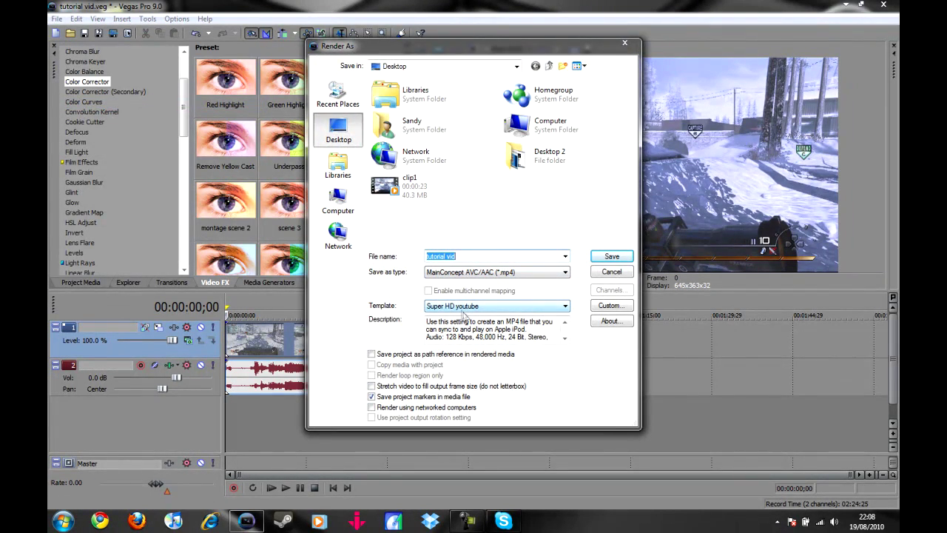
pyautogui.click(624, 306)
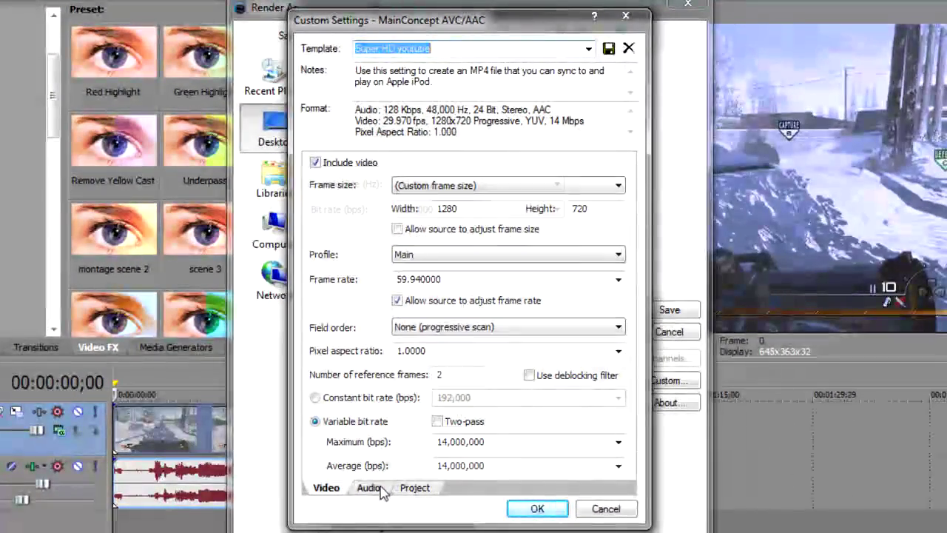
pyautogui.click(380, 488)
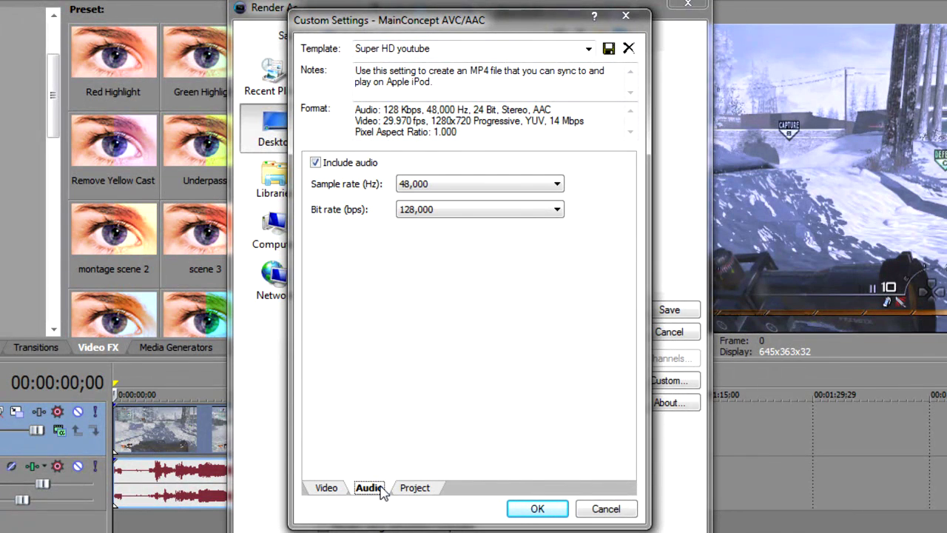
pyautogui.click(408, 494)
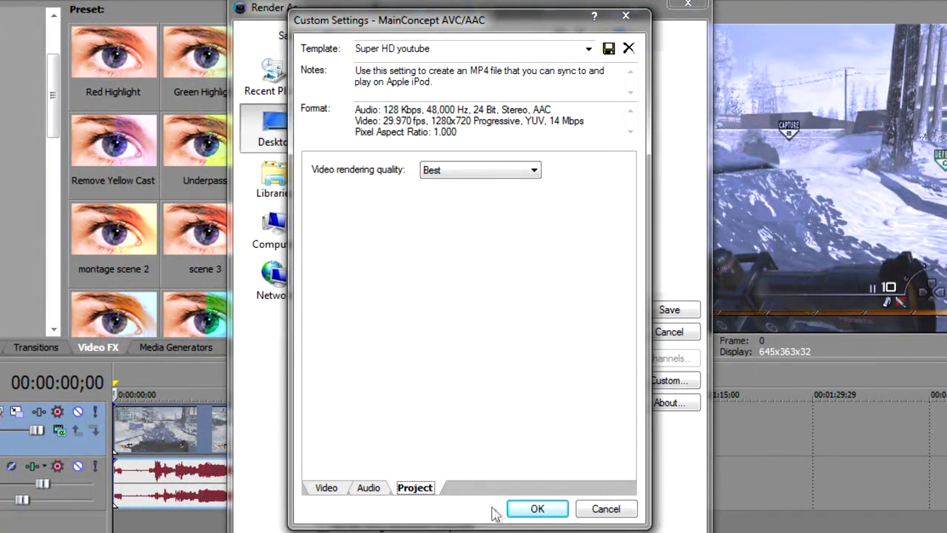
pyautogui.click(534, 509)
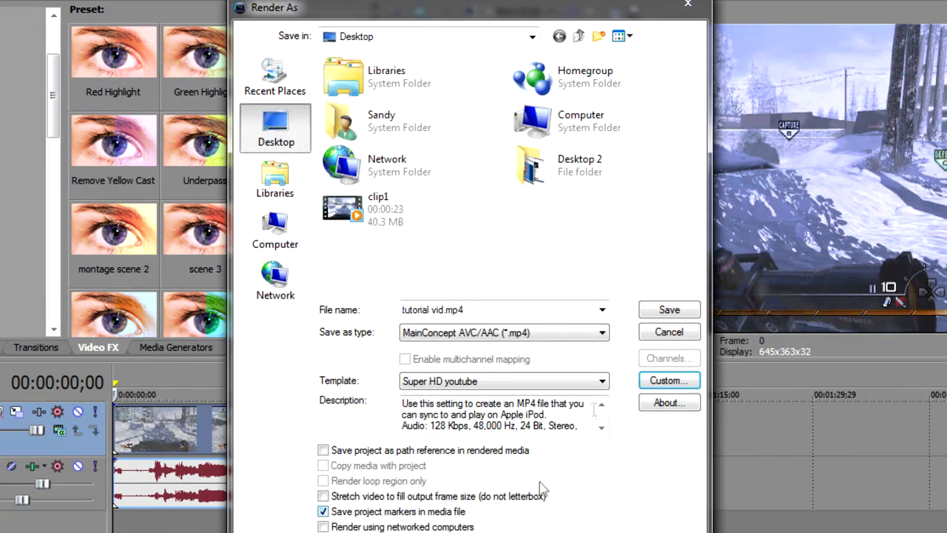
# Step: Start rendering the project to tutorial vid.mp4 on the Desktop
pyautogui.click(669, 310)
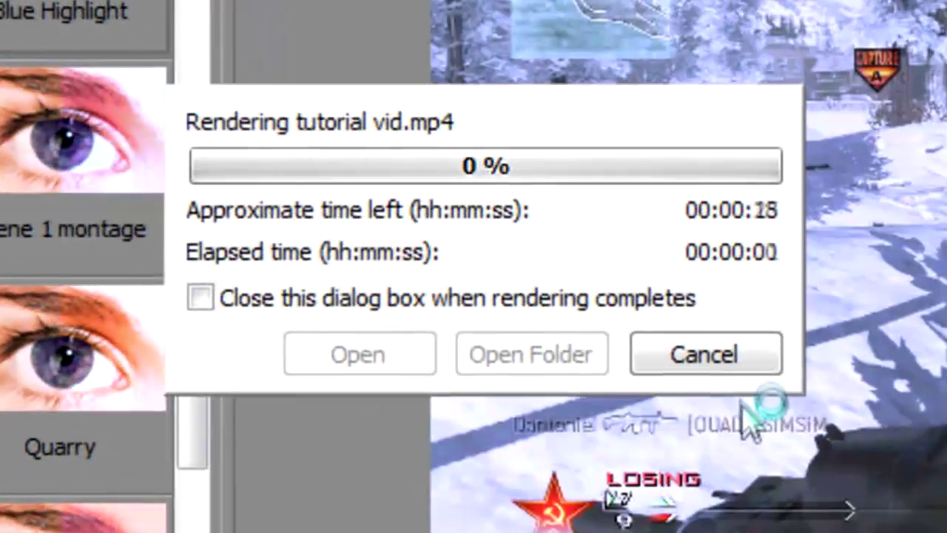